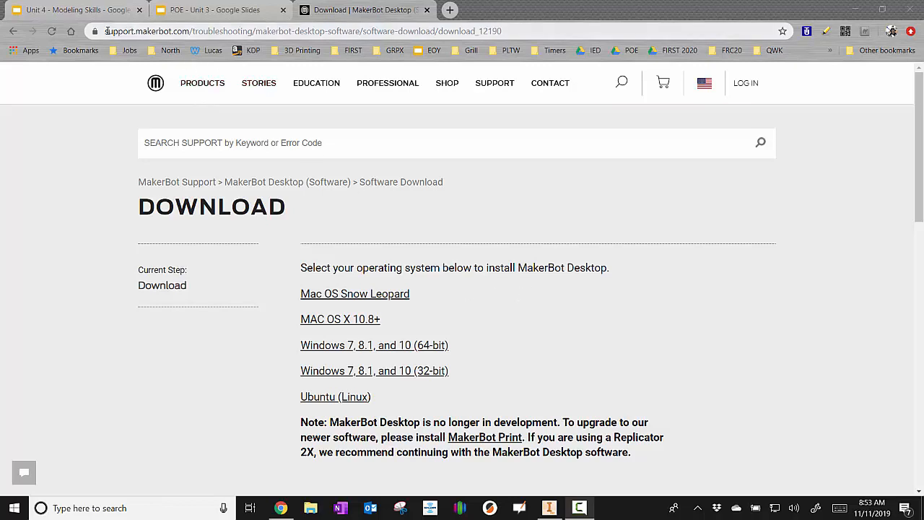
{"action": "left_click", "coordinate": [106, 31]}
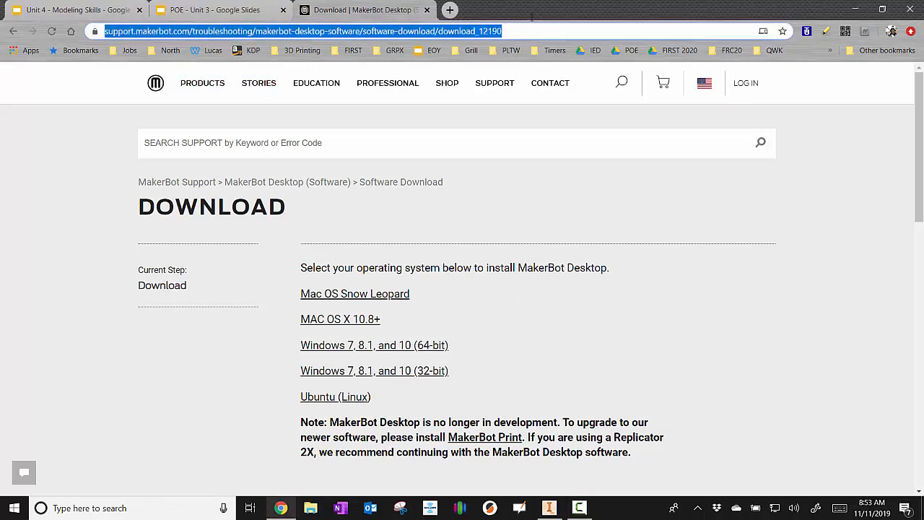
{"action": "left_click", "coordinate": [509, 28]}
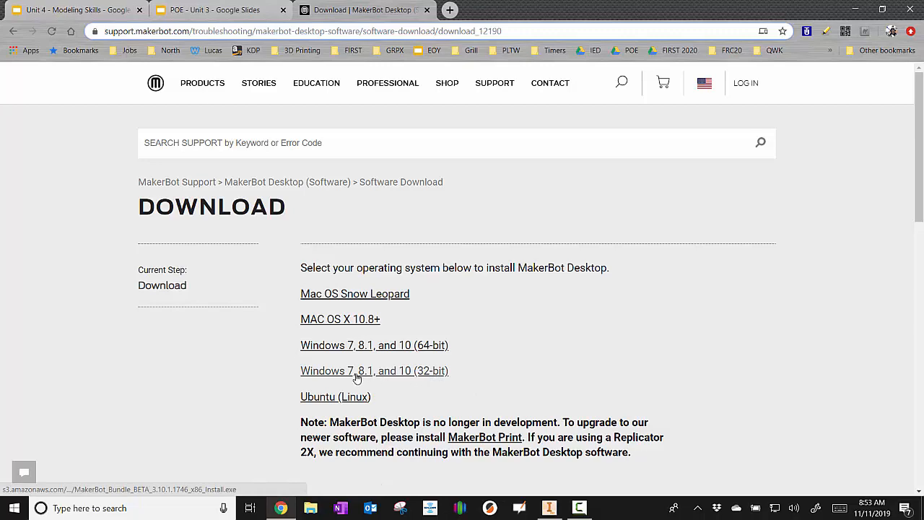
- Launch MakerBot Desktop and open its print preparation workspace
{"action": "left_click", "coordinate": [15, 508]}
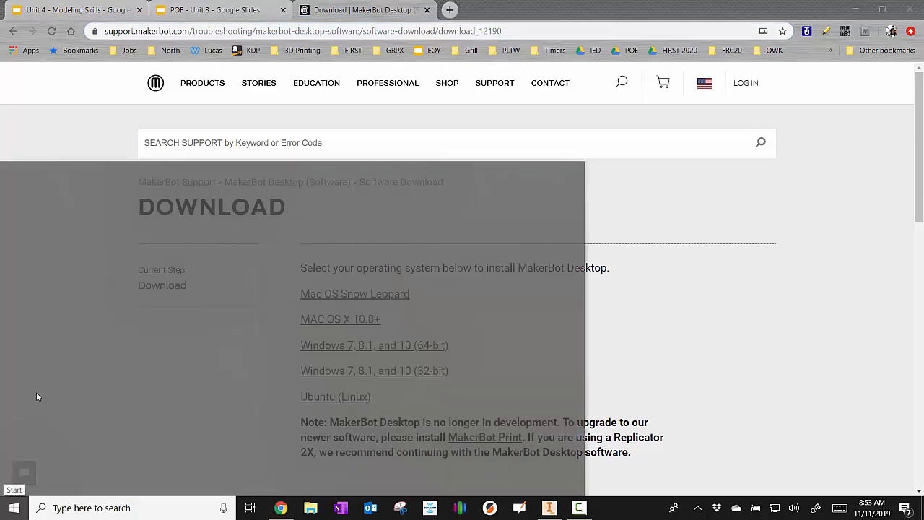
{"action": "left_click", "coordinate": [73, 190]}
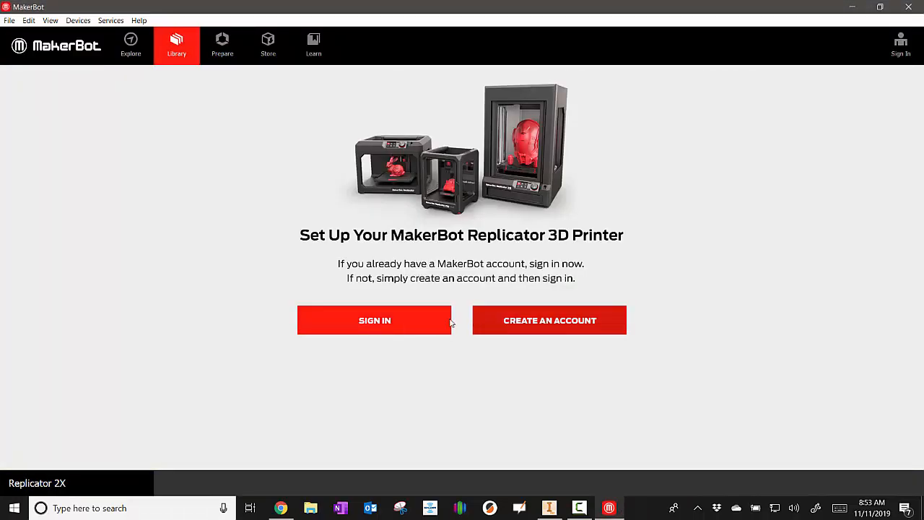
{"action": "left_click", "coordinate": [223, 51]}
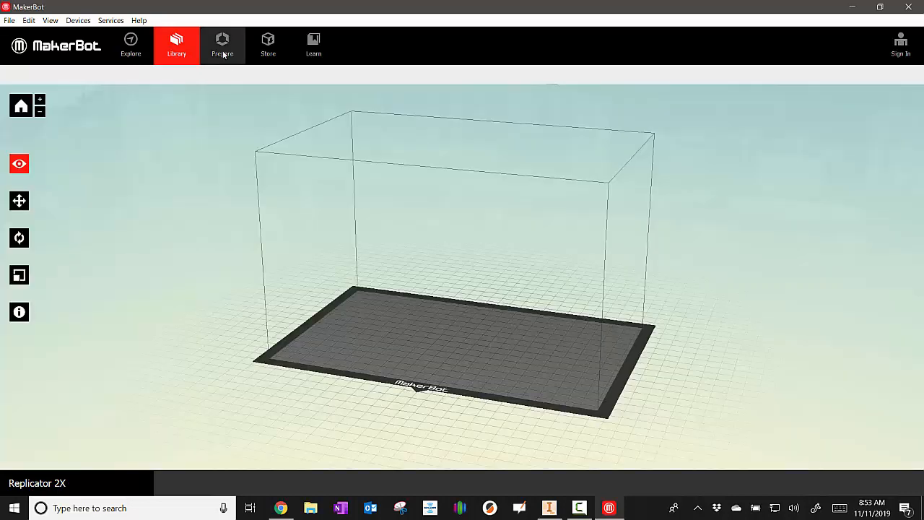
- Select Replicator 2X as the type of device
{"action": "left_click", "coordinate": [110, 20]}
{"action": "mouse_move", "coordinate": [78, 20]}
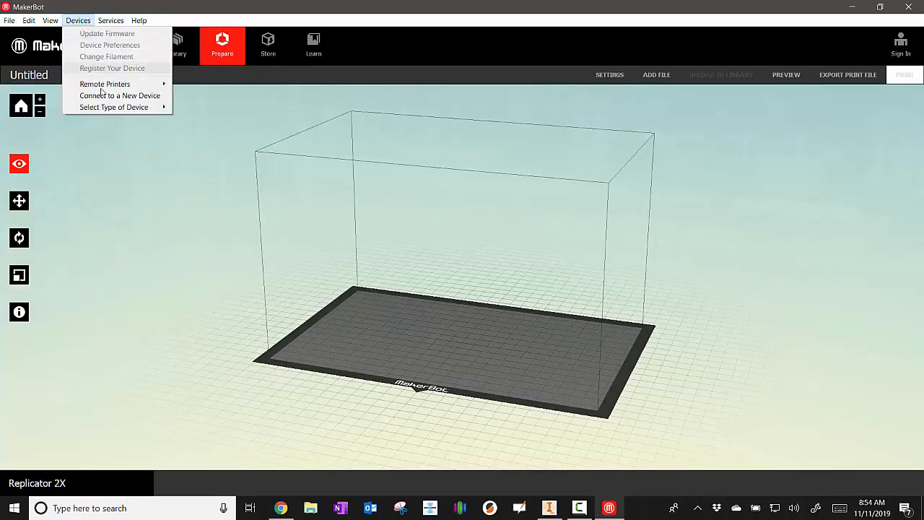
{"action": "mouse_move", "coordinate": [116, 107]}
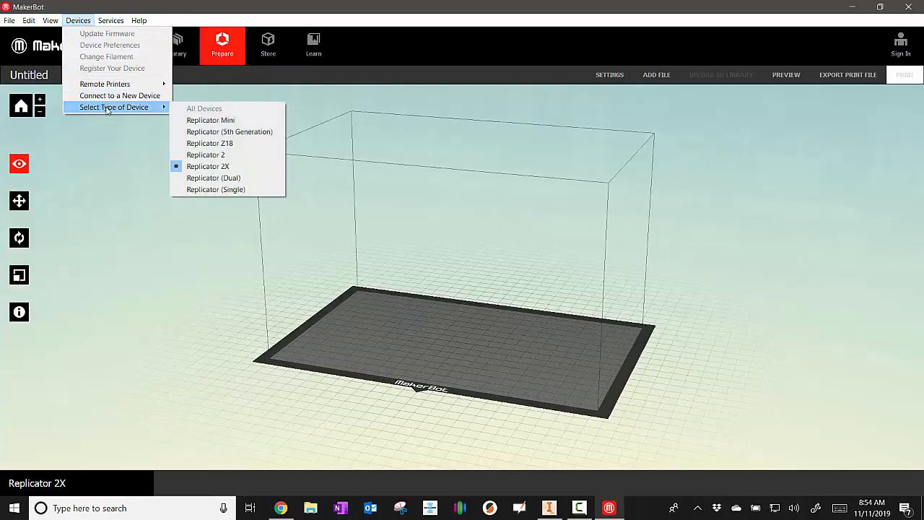
{"action": "left_click", "coordinate": [208, 168]}
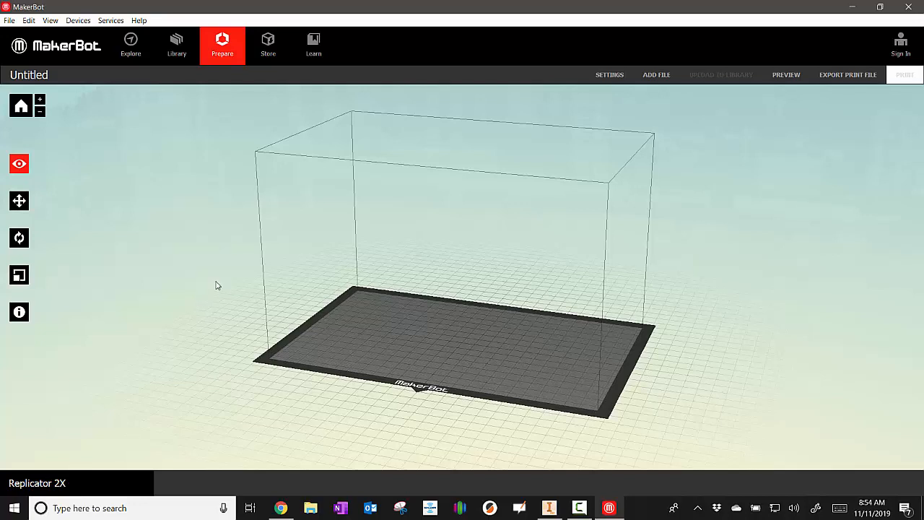
- Add the dragon model from the Favorites folder inside the Dropbox 3D Printing folder to the build plate
{"action": "left_click", "coordinate": [654, 77]}
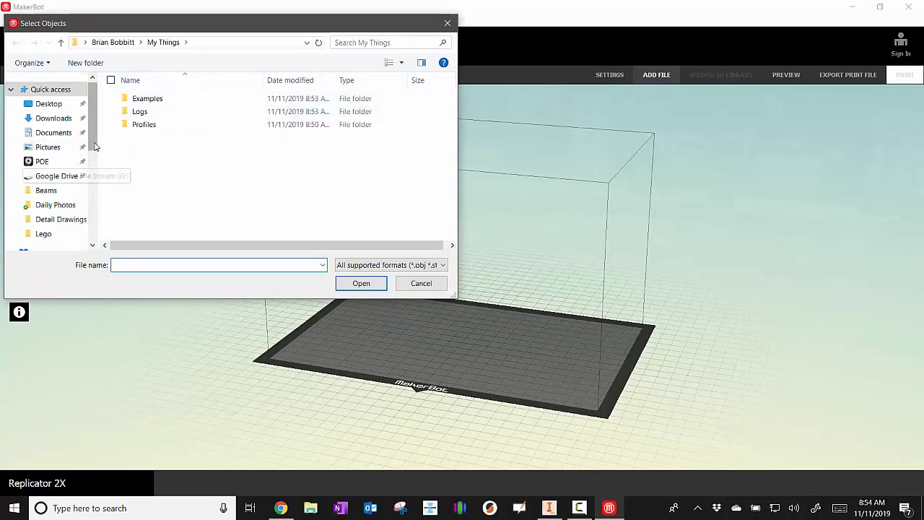
{"action": "left_click_drag", "start_coordinate": [91, 145], "coordinate": [98, 191]}
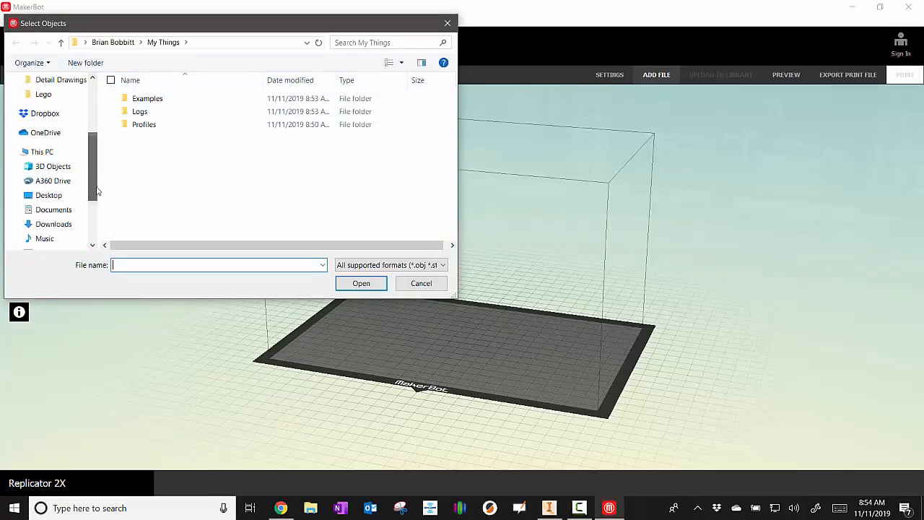
{"action": "left_click", "coordinate": [59, 116]}
{"action": "double_click", "coordinate": [144, 84]}
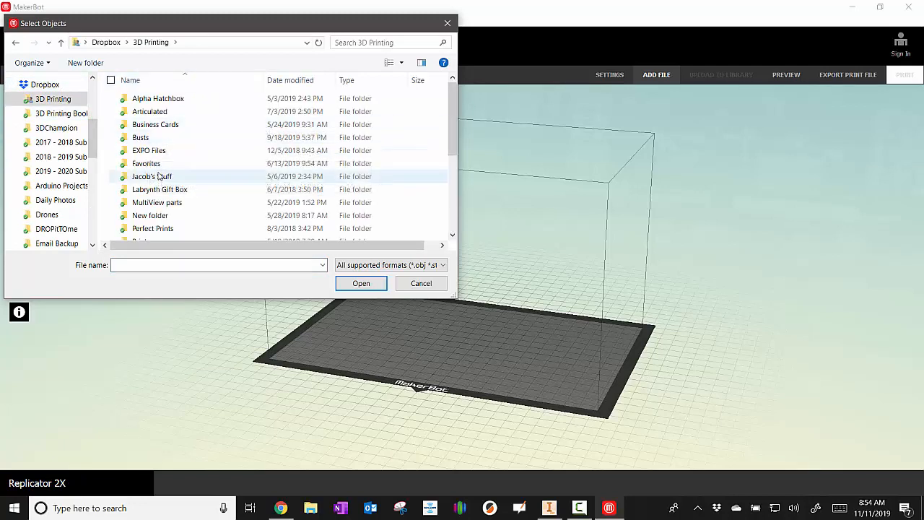
{"action": "double_click", "coordinate": [158, 166]}
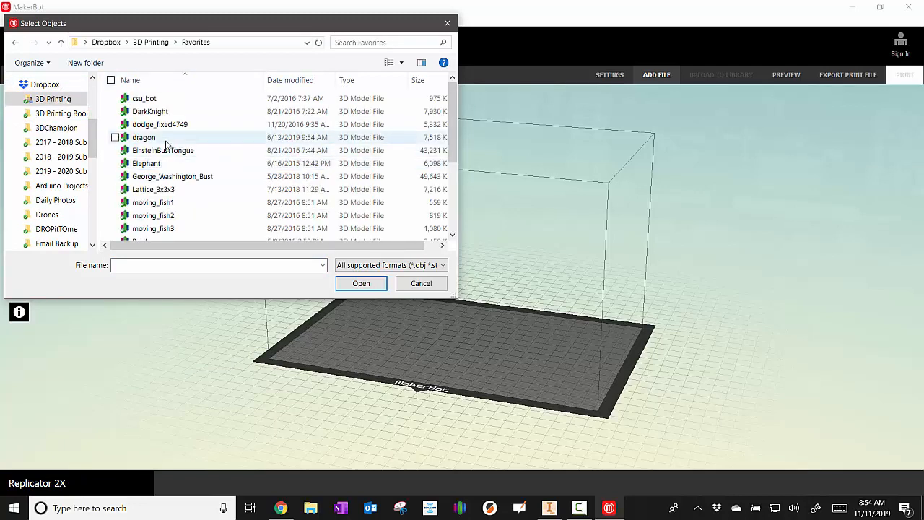
{"action": "double_click", "coordinate": [161, 139]}
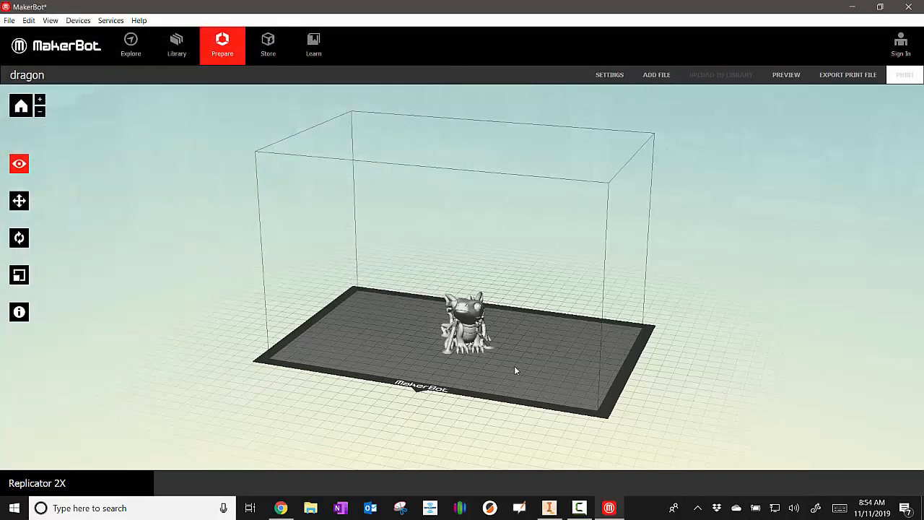
- Examine the dragon on the build plate from several angles, and review its scaling dimensions and the view options
{"action": "left_click_drag", "start_coordinate": [514, 370], "coordinate": [624, 388]}
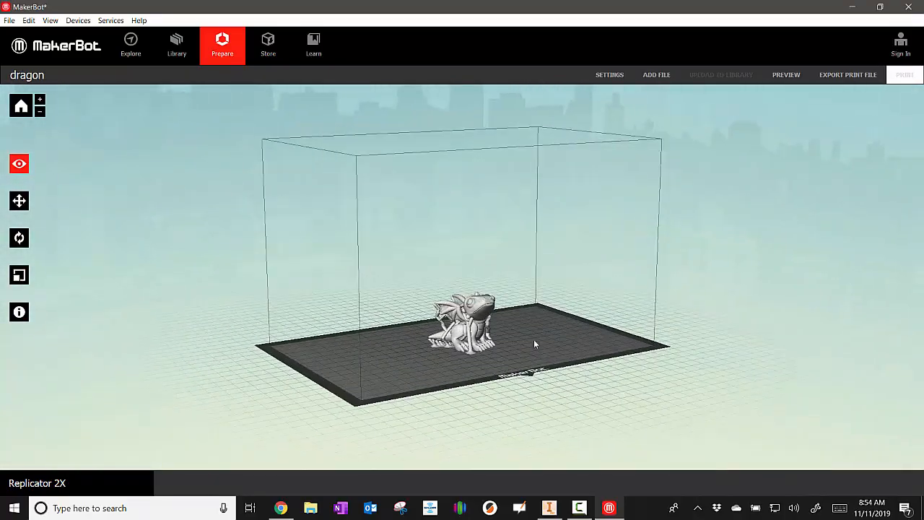
{"action": "mouse_move", "coordinate": [535, 345]}
{"action": "left_mouse_down"}
{"action": "mouse_move", "coordinate": [522, 361]}
{"action": "mouse_move", "coordinate": [489, 353]}
{"action": "mouse_move", "coordinate": [540, 340]}
{"action": "mouse_move", "coordinate": [523, 362]}
{"action": "mouse_move", "coordinate": [496, 347]}
{"action": "mouse_move", "coordinate": [550, 350]}
{"action": "mouse_move", "coordinate": [521, 351]}
{"action": "left_mouse_up"}
{"action": "left_click_drag", "start_coordinate": [521, 351], "coordinate": [480, 359]}
{"action": "left_click", "coordinate": [19, 238]}
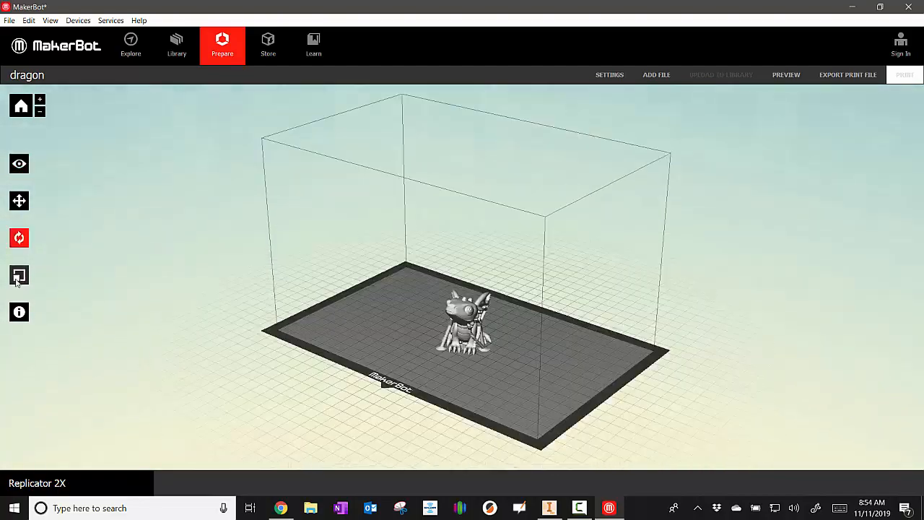
{"action": "left_click", "coordinate": [18, 279]}
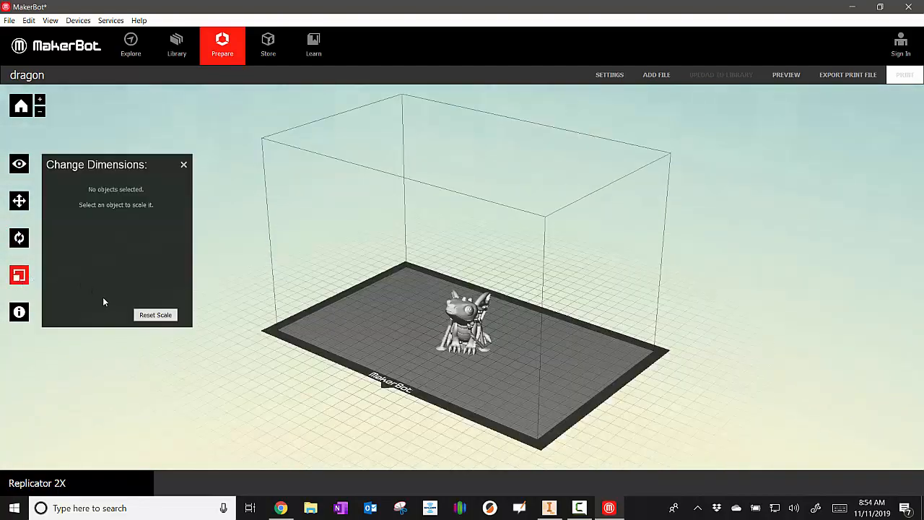
{"action": "left_click", "coordinate": [465, 321]}
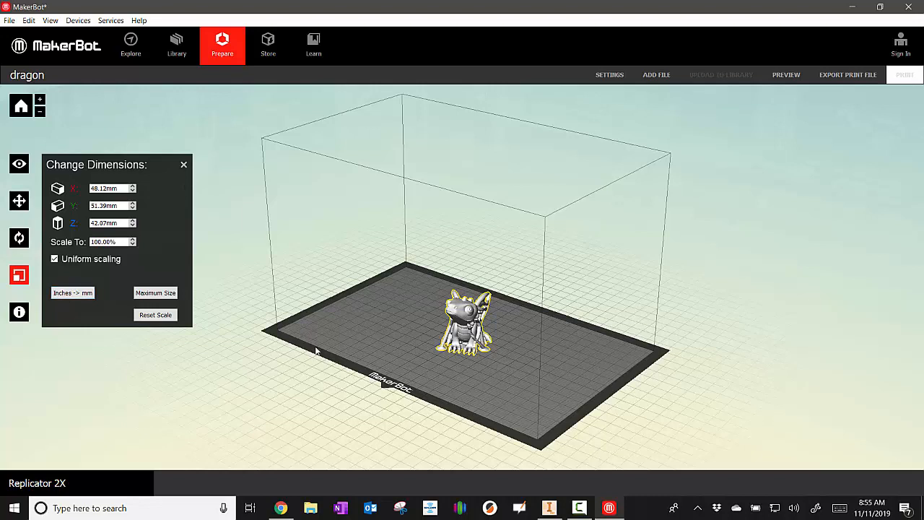
{"action": "left_click", "coordinate": [184, 166]}
{"action": "left_click", "coordinate": [19, 165]}
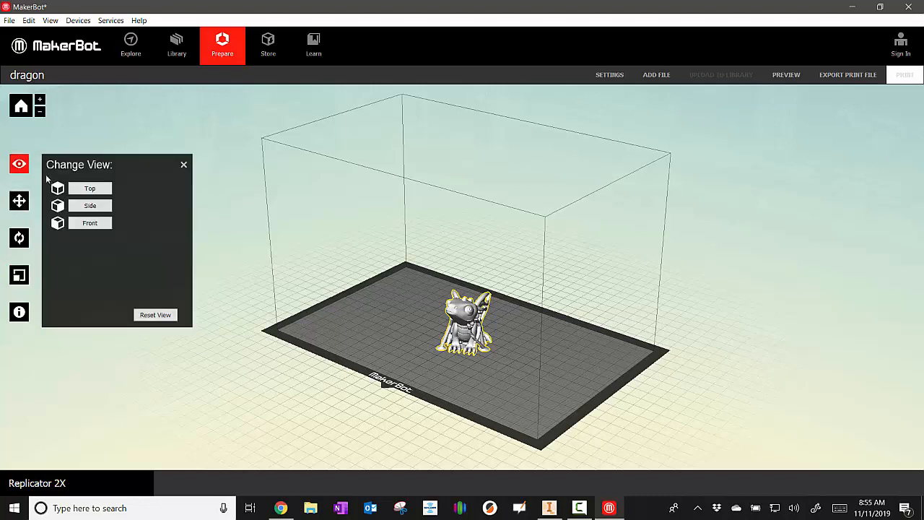
{"action": "left_click", "coordinate": [183, 166]}
{"action": "left_click", "coordinate": [708, 210]}
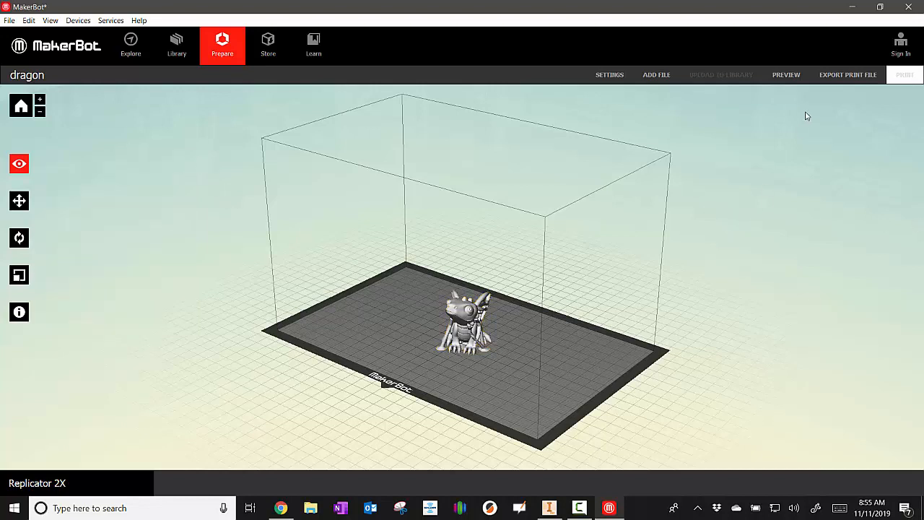
{"action": "left_click", "coordinate": [848, 76]}
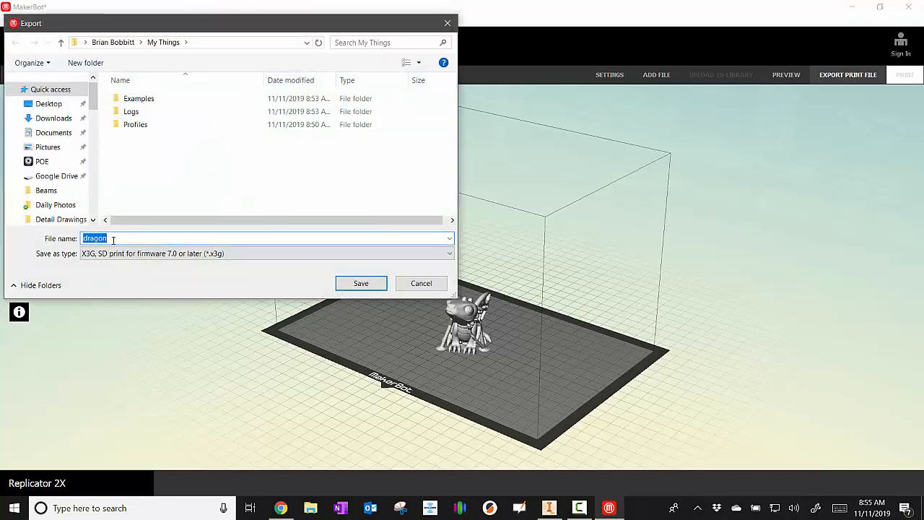
{"action": "left_click_drag", "start_coordinate": [113, 240], "coordinate": [77, 239]}
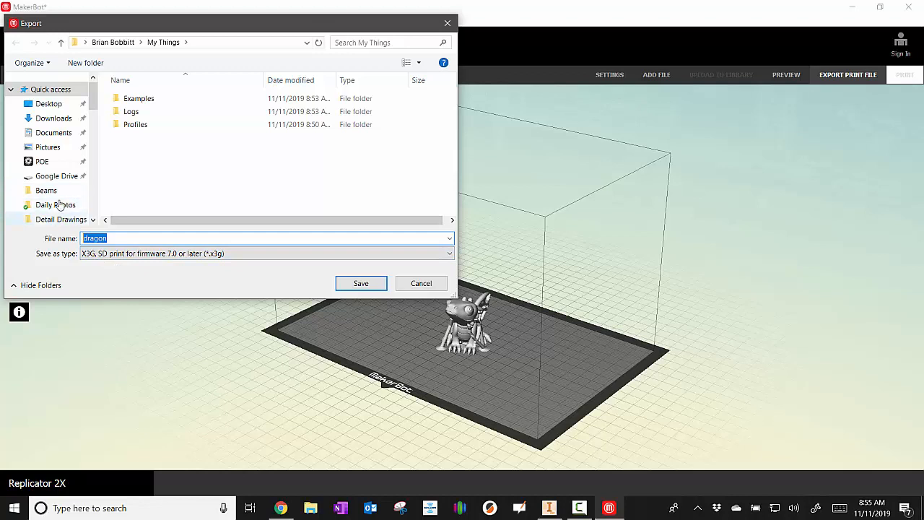
{"action": "left_click", "coordinate": [421, 284]}
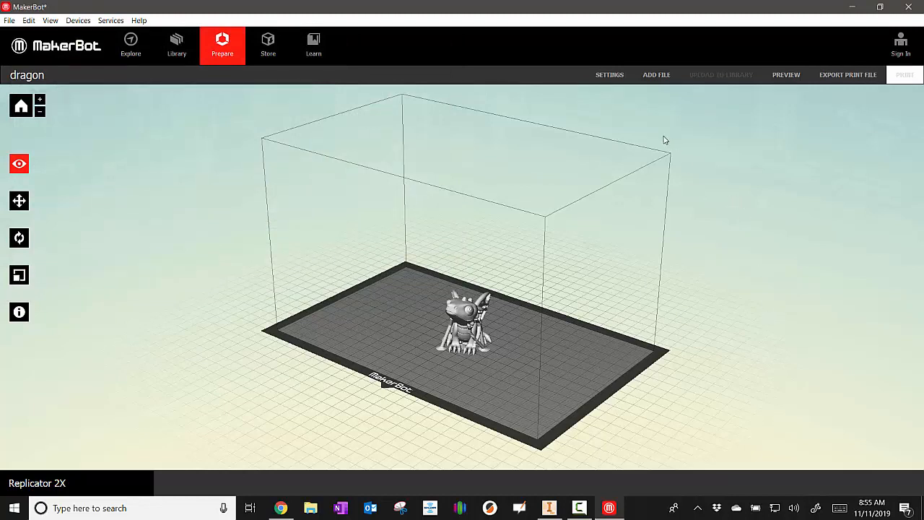
- Turn off the raft in the print settings, leaving support off
{"action": "left_click", "coordinate": [611, 76]}
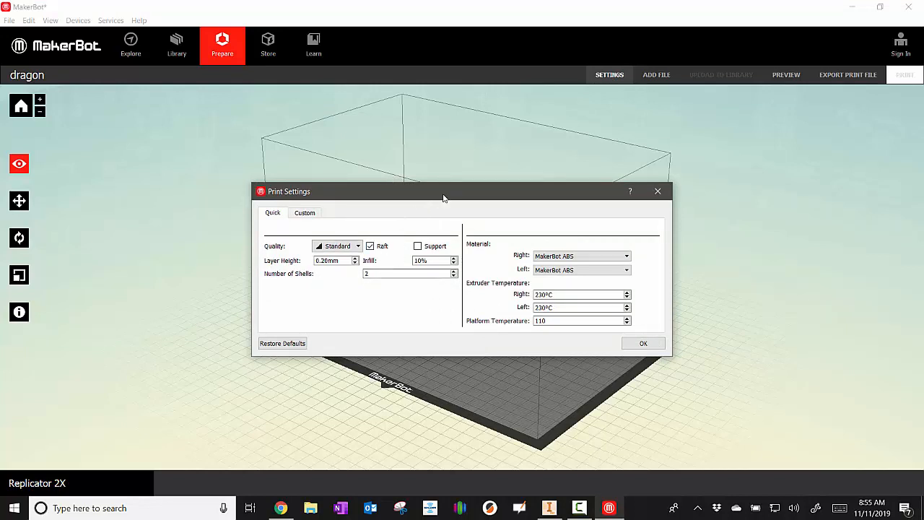
{"action": "left_click_drag", "start_coordinate": [442, 193], "coordinate": [239, 78]}
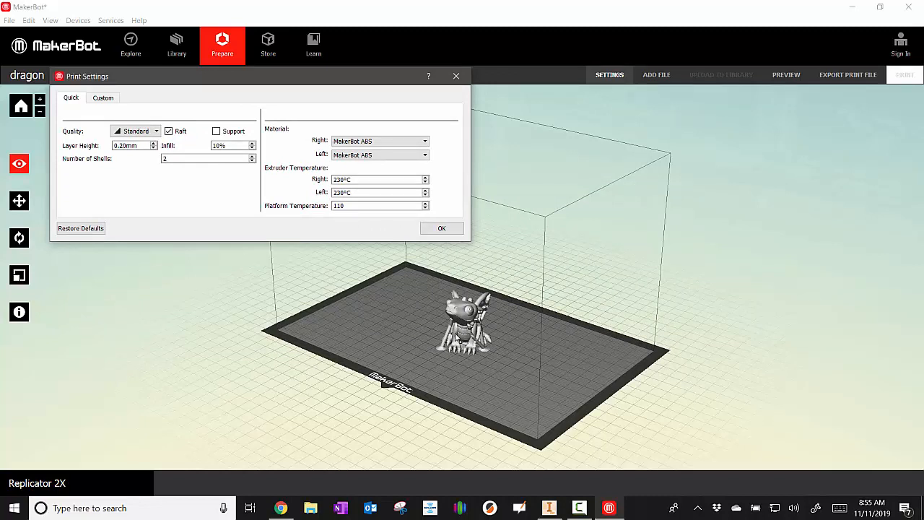
{"action": "left_click", "coordinate": [216, 132]}
{"action": "left_click", "coordinate": [216, 131]}
{"action": "left_click", "coordinate": [169, 131]}
- Set both the right and left extruder materials to MakerBot PLA
{"action": "left_click", "coordinate": [382, 142]}
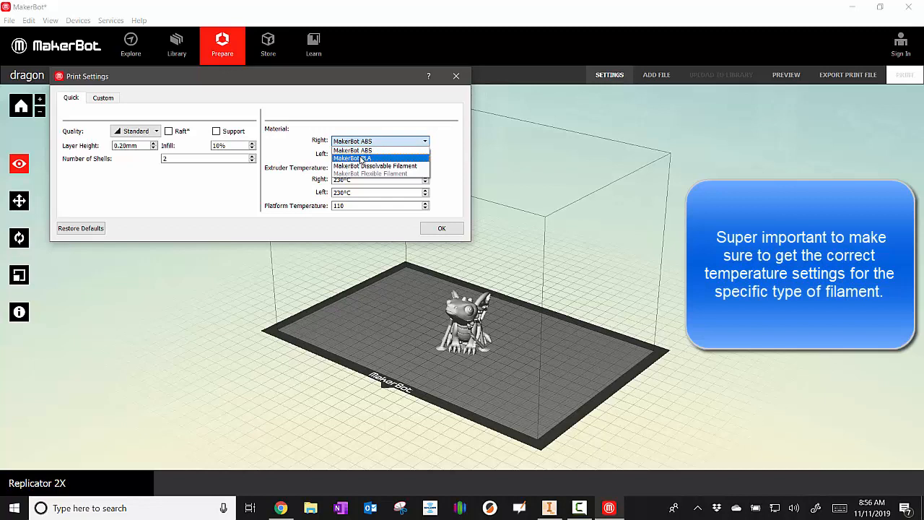
{"action": "left_click", "coordinate": [361, 159]}
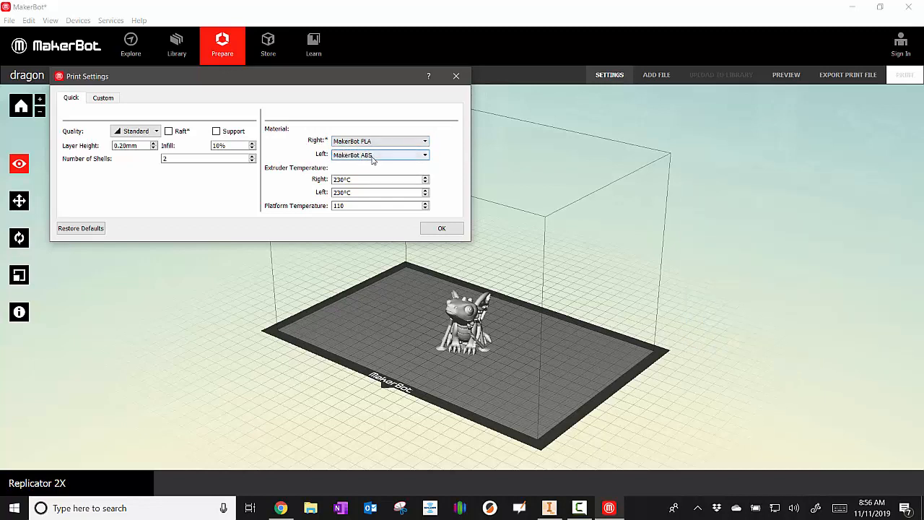
{"action": "left_click", "coordinate": [373, 155]}
{"action": "left_click", "coordinate": [362, 171]}
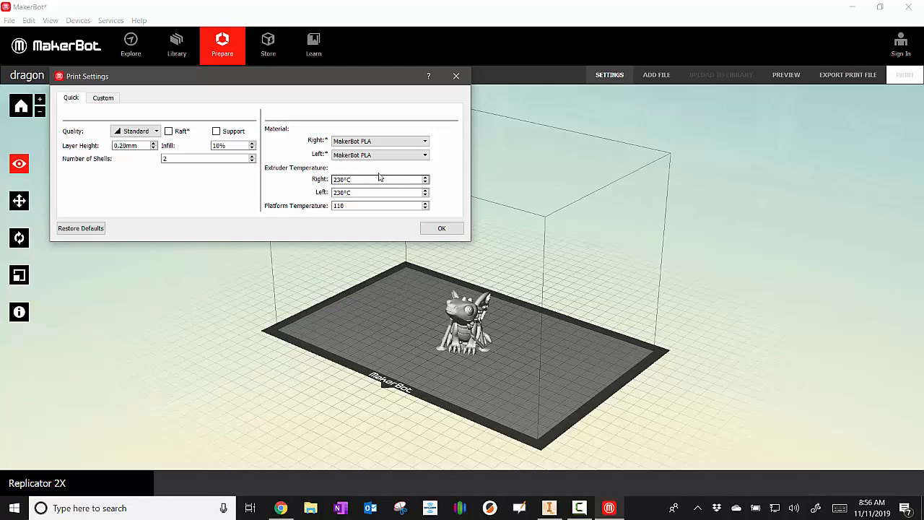
- Return both the right and left extruder materials to MakerBot ABS
{"action": "left_click", "coordinate": [383, 141]}
{"action": "left_click", "coordinate": [382, 150]}
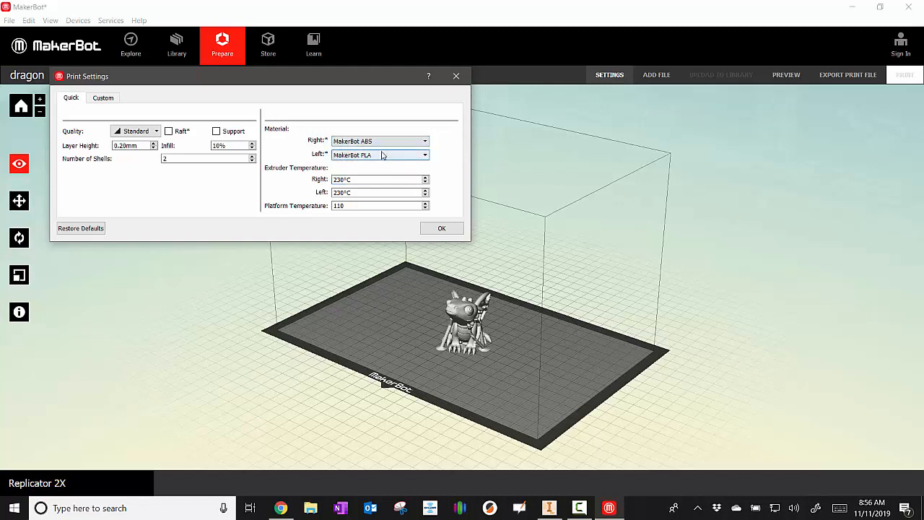
{"action": "left_click", "coordinate": [372, 158]}
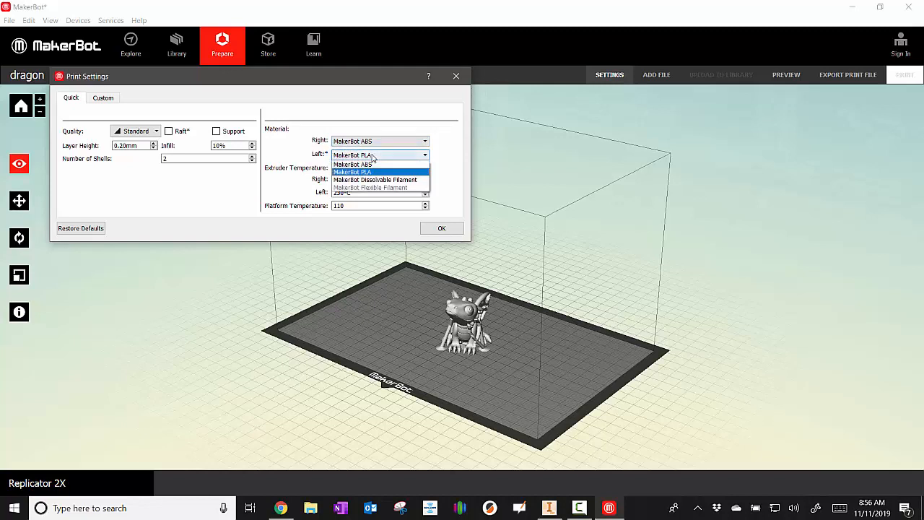
{"action": "left_click", "coordinate": [364, 163]}
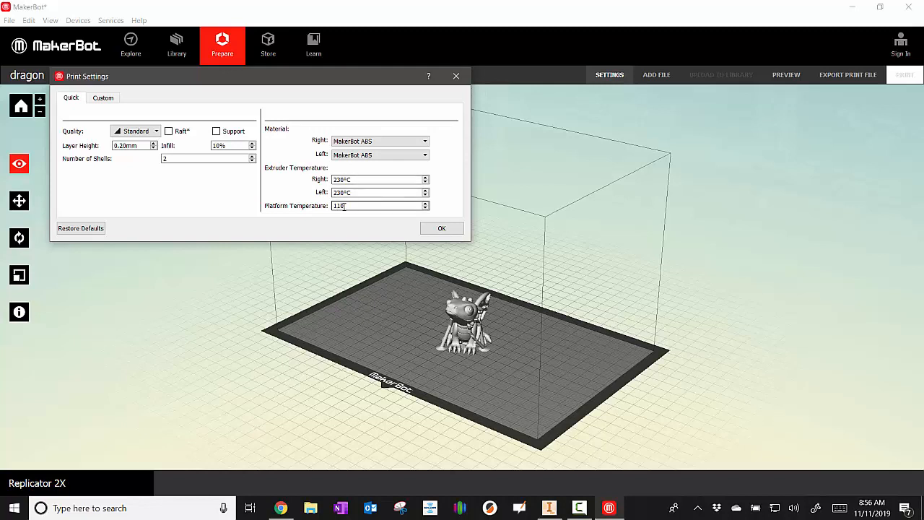
- Lower the platform temperature to 105
{"action": "left_click", "coordinate": [425, 208]}
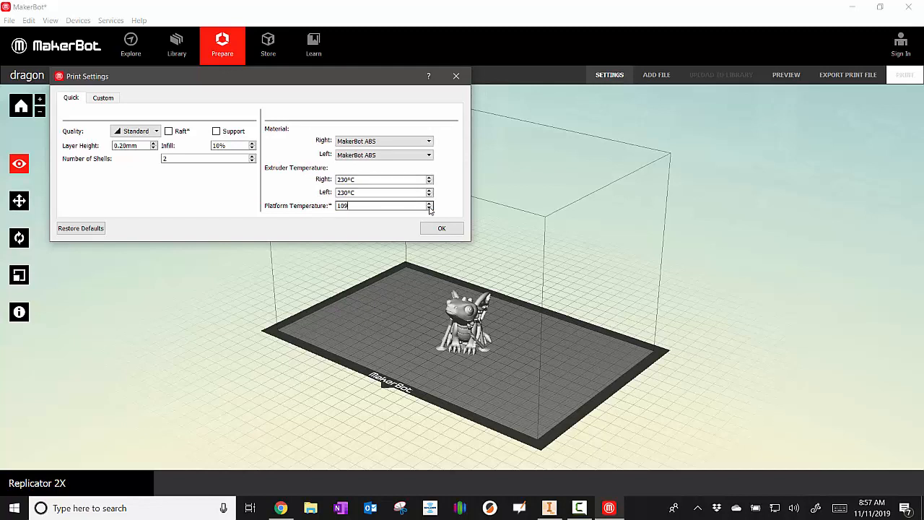
{"action": "left_click", "coordinate": [429, 208]}
{"action": "left_click", "coordinate": [429, 208]}
{"action": "left_click", "coordinate": [392, 206]}
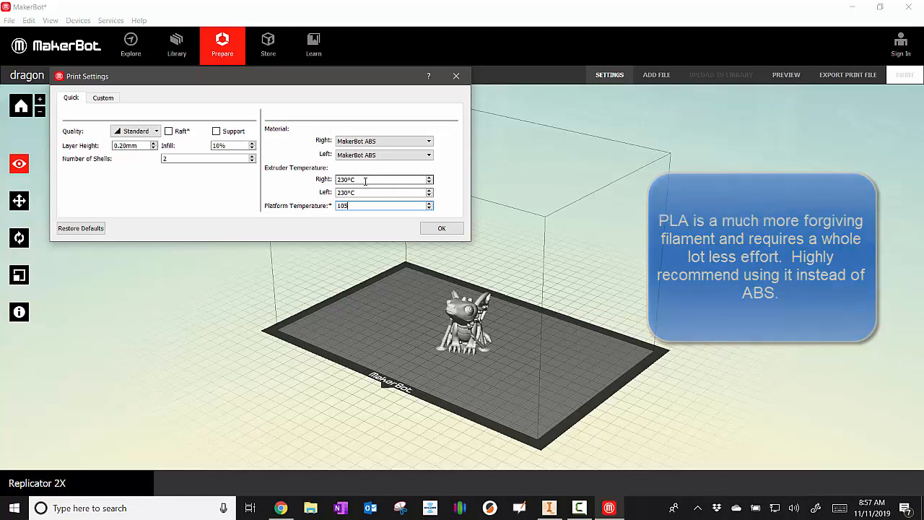
- Set the right and left extruder temperatures to 205°C and the platform temperature to 65
{"action": "left_click_drag", "start_coordinate": [372, 180], "coordinate": [337, 180]}
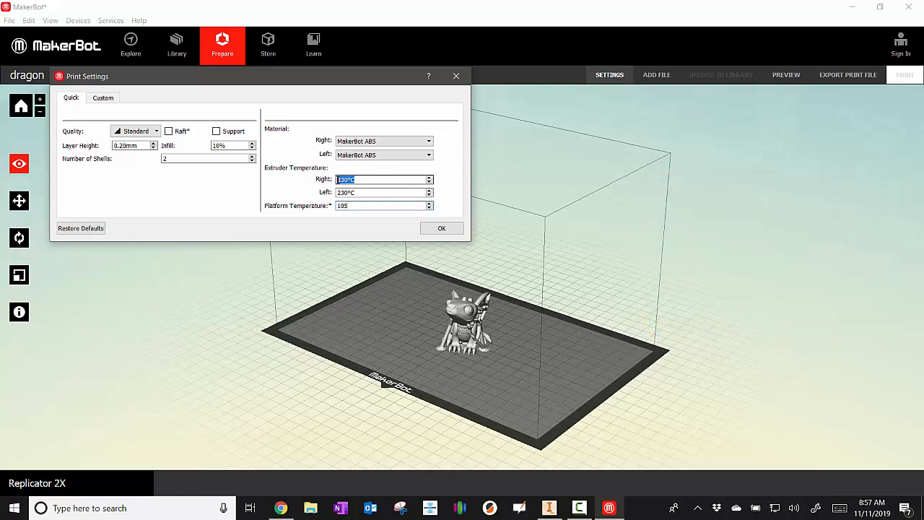
{"action": "type", "text": "20"}
{"action": "left_click_drag", "start_coordinate": [383, 192], "coordinate": [310, 207]}
{"action": "type", "text": "20"}
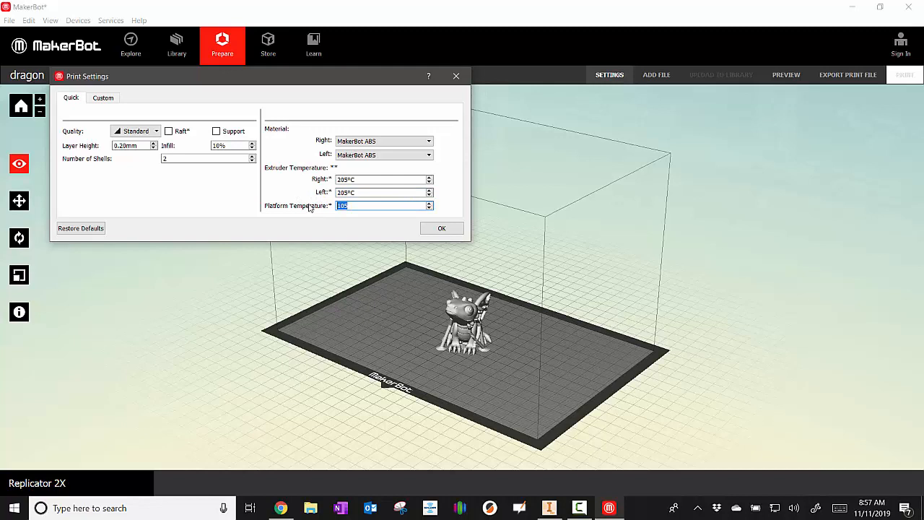
{"action": "type", "text": "65"}
{"action": "left_click", "coordinate": [378, 192]}
- Set both the right and left extruder materials to MakerBot PLA
{"action": "left_click", "coordinate": [398, 141]}
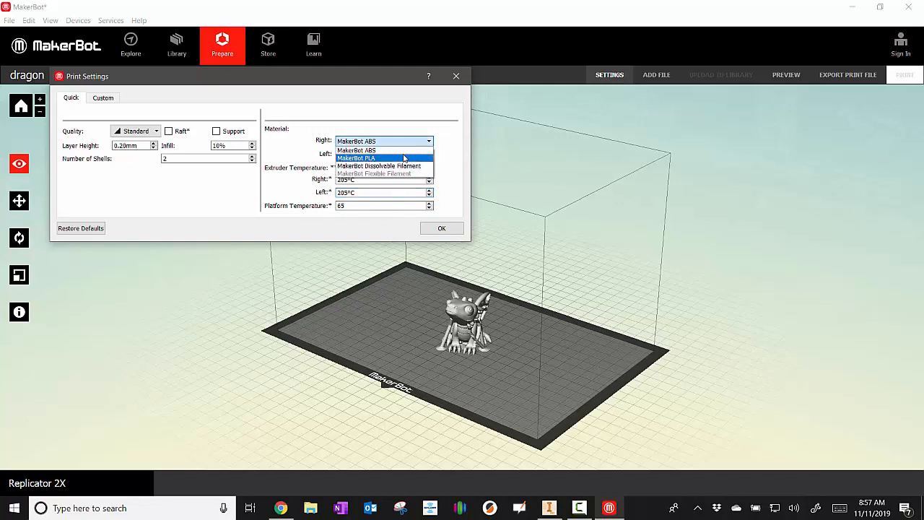
{"action": "left_click", "coordinate": [406, 155]}
{"action": "left_click", "coordinate": [393, 155]}
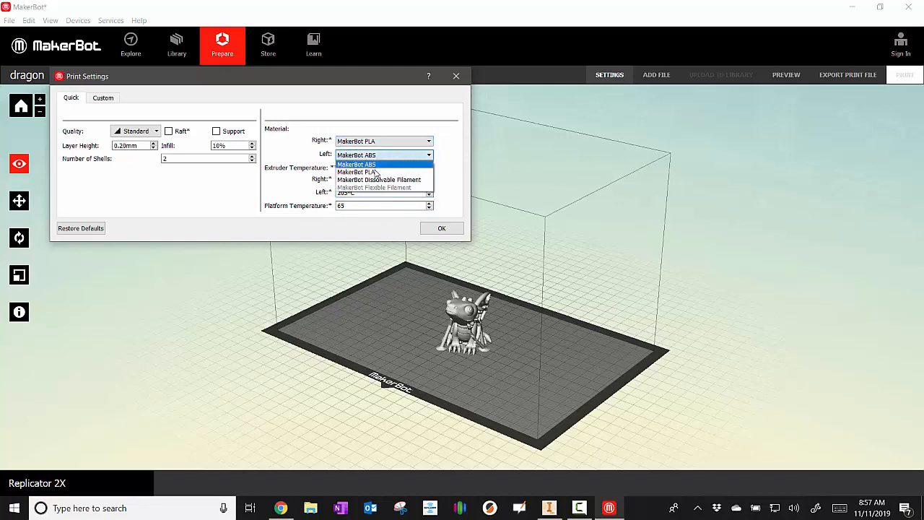
{"action": "left_click", "coordinate": [374, 171]}
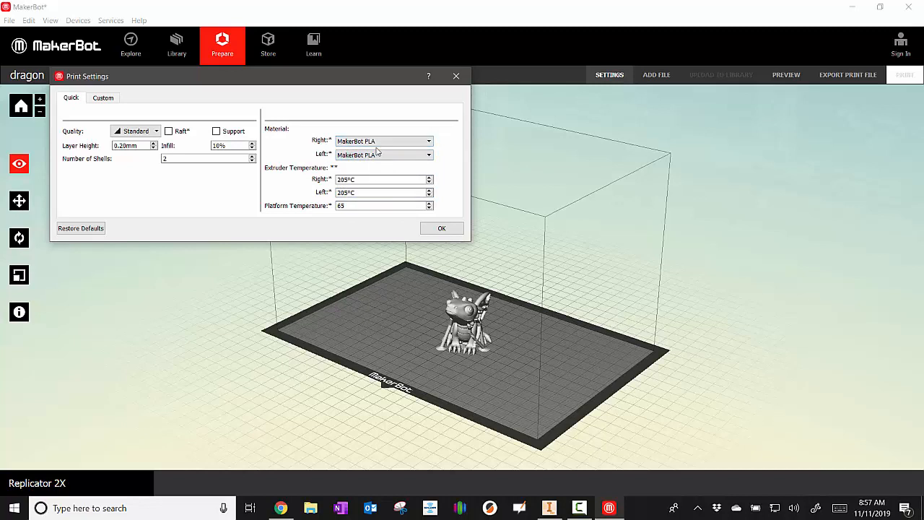
- Switch the right and left extruder materials back to MakerBot ABS
{"action": "left_click", "coordinate": [378, 142]}
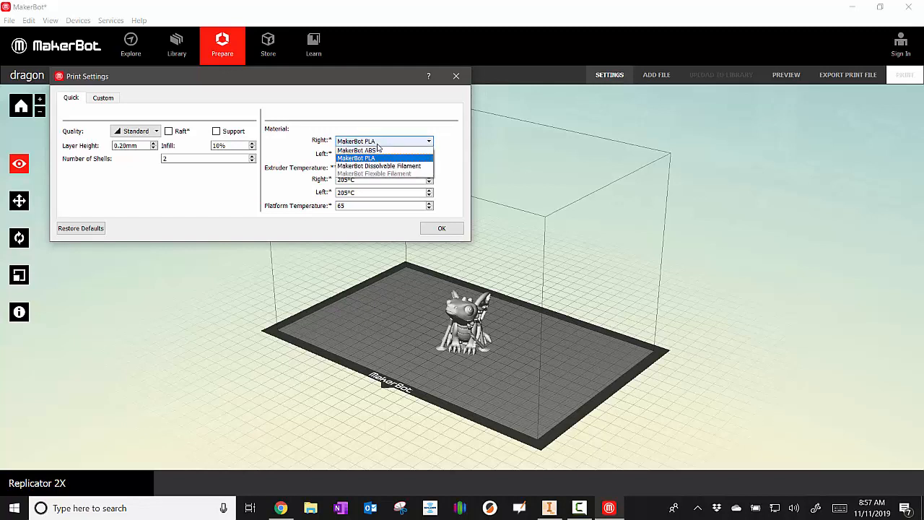
{"action": "left_click", "coordinate": [378, 155]}
{"action": "left_click", "coordinate": [376, 155]}
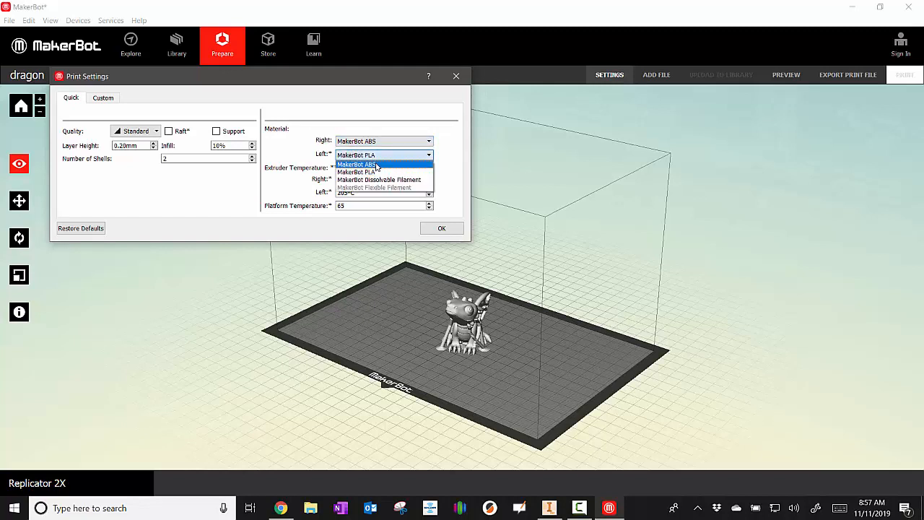
{"action": "left_click", "coordinate": [364, 173]}
- Set the right and left extruder temperatures to 230°C and the platform temperature to 105, and apply the print settings
{"action": "double_click", "coordinate": [362, 178]}
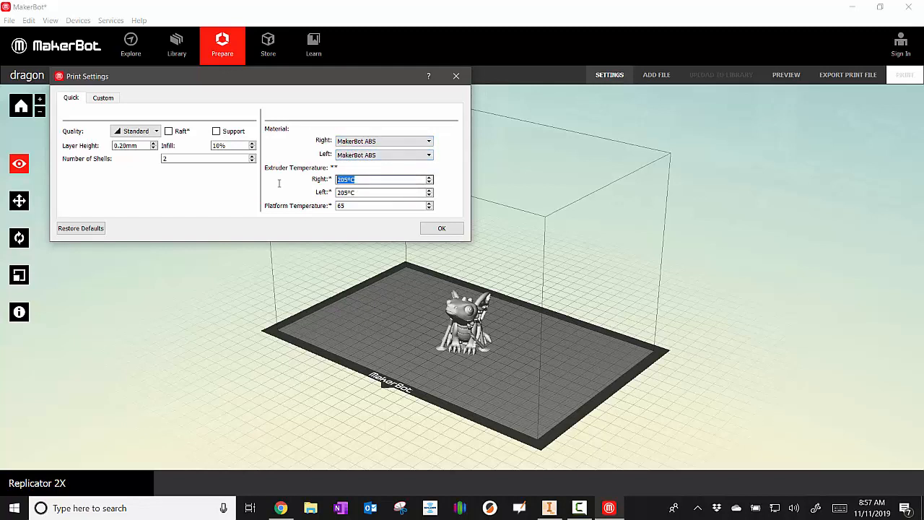
{"action": "type", "text": "22"}
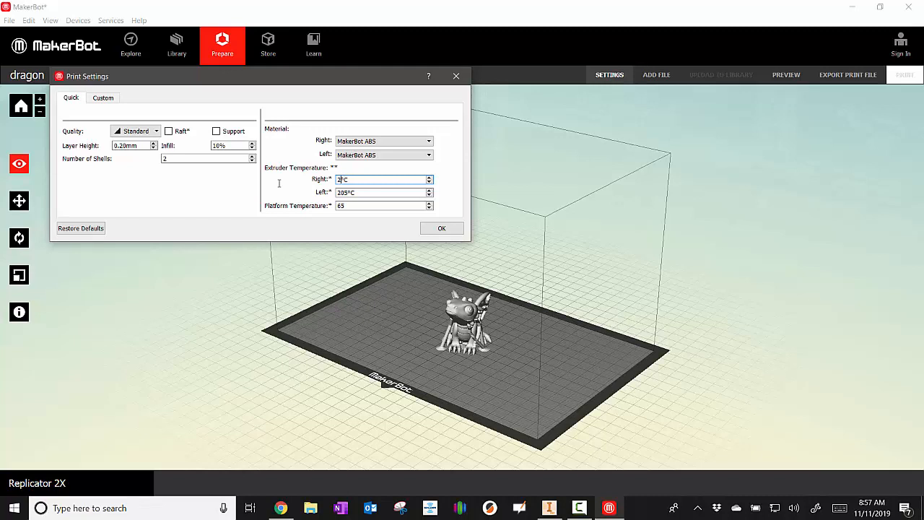
{"action": "type", "text": "30"}
{"action": "double_click", "coordinate": [363, 192]}
{"action": "type", "text": "230"}
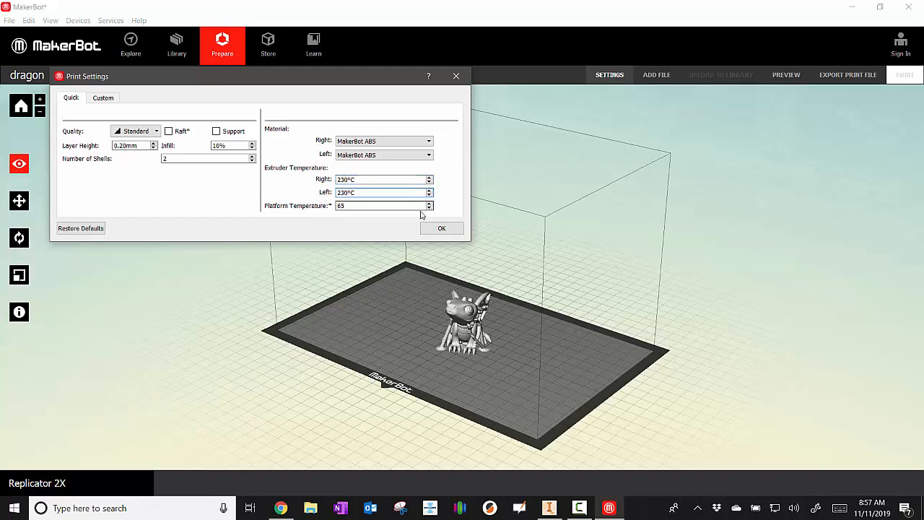
{"action": "double_click", "coordinate": [353, 206]}
{"action": "type", "text": "10"}
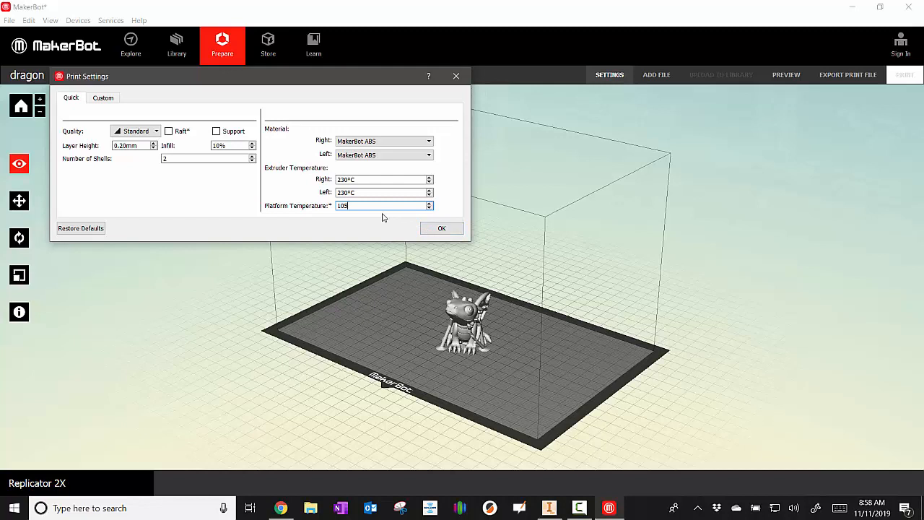
{"action": "left_click", "coordinate": [442, 228]}
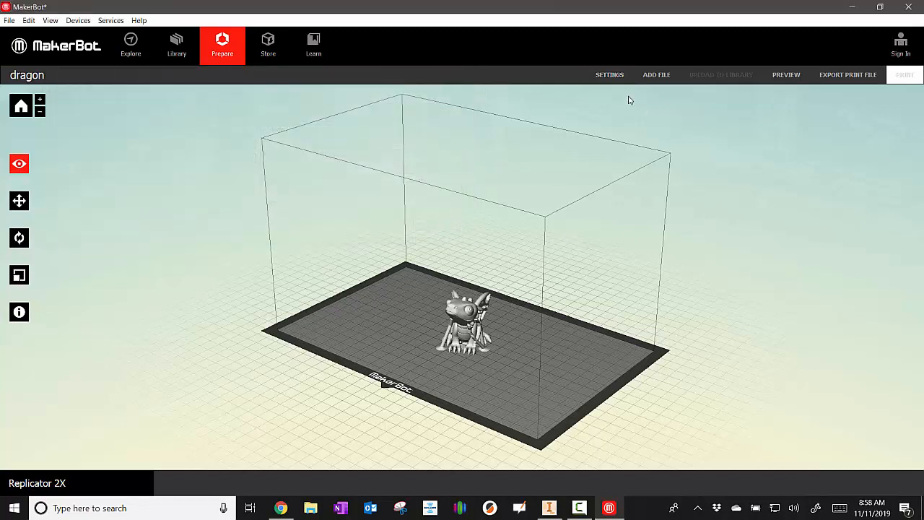
- Reopen the print settings to check the materials and temperatures, and close them without changes
{"action": "left_click", "coordinate": [610, 75]}
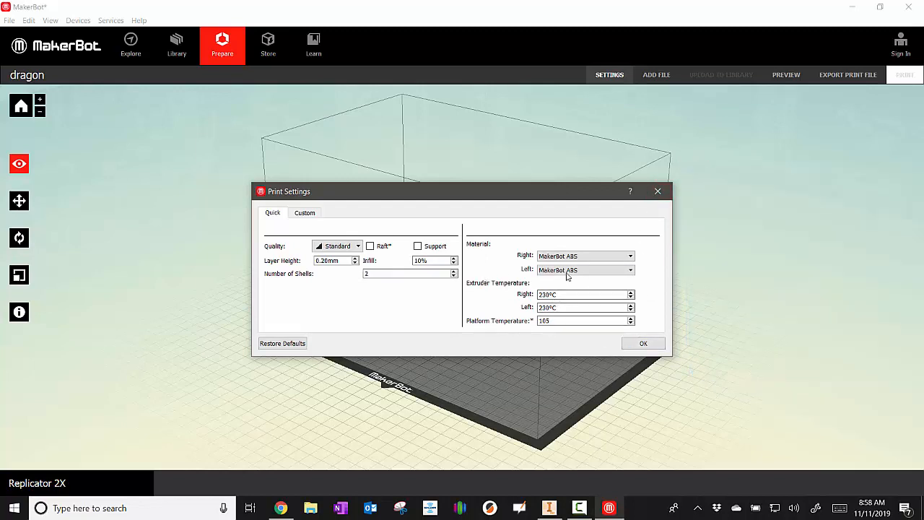
{"action": "left_click", "coordinate": [662, 195]}
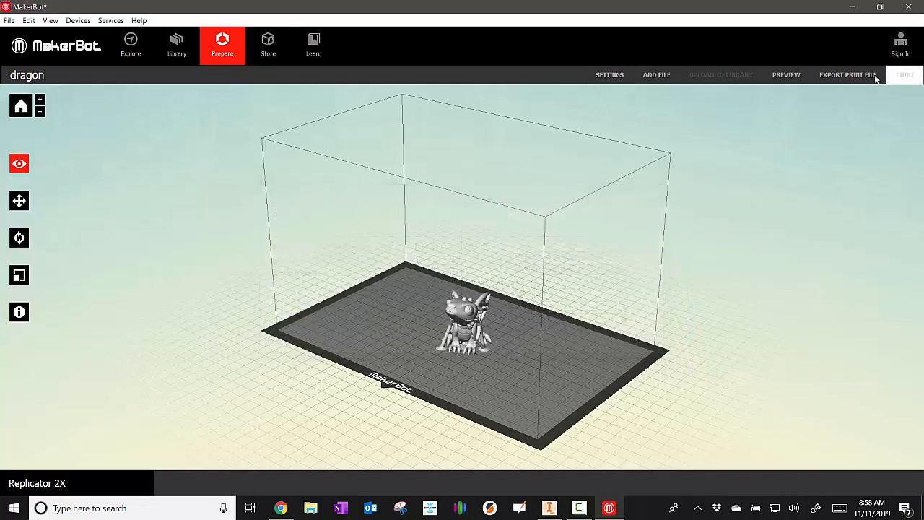